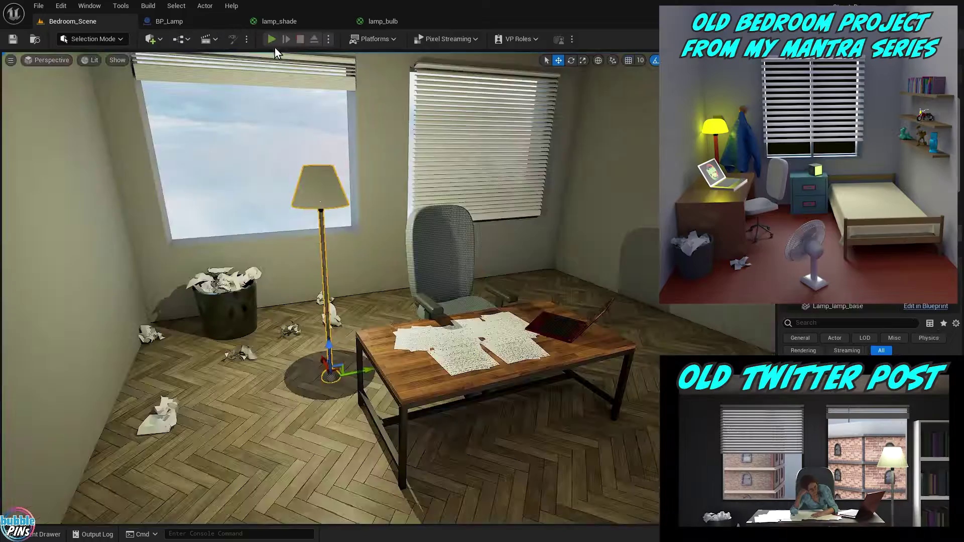
Start a play session of the demo level.
click(275, 40)
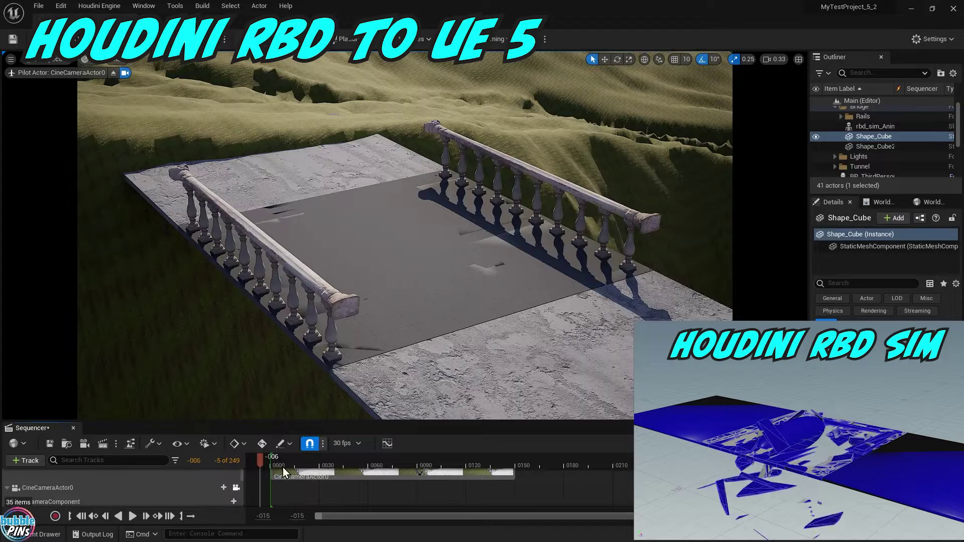
Widen the Sequencer track list and play the sequence so the RBD bridge collapses.
mouse_move(253, 461)
mouse_down()
mouse_move(286, 464)
mouse_move(270, 466)
mouse_up()
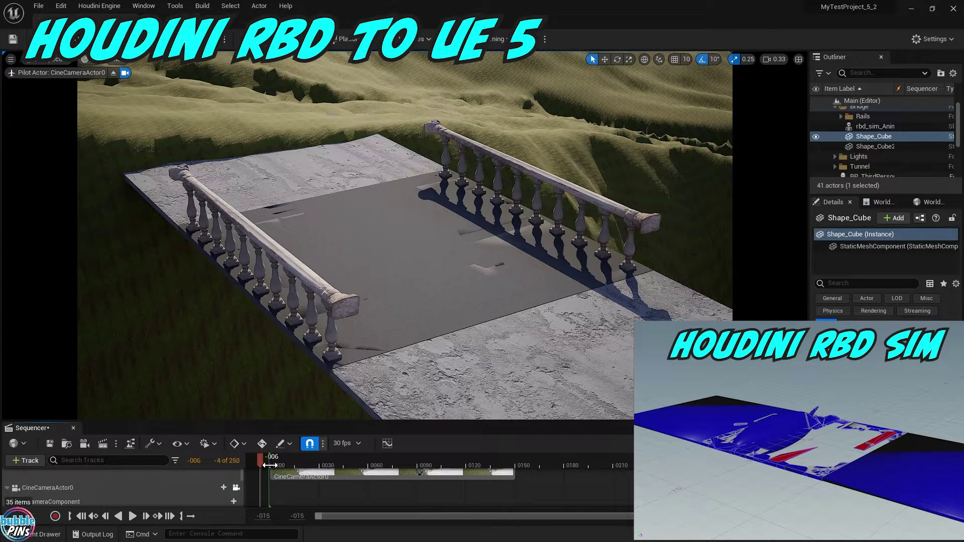
key(space)
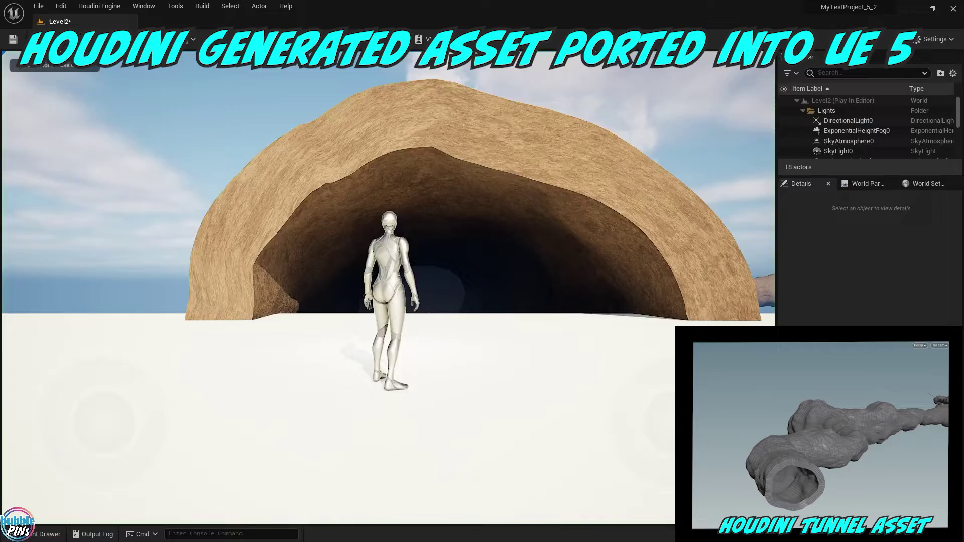
Run the character forward with W into the cave tunnel and up its slope.
key(w)
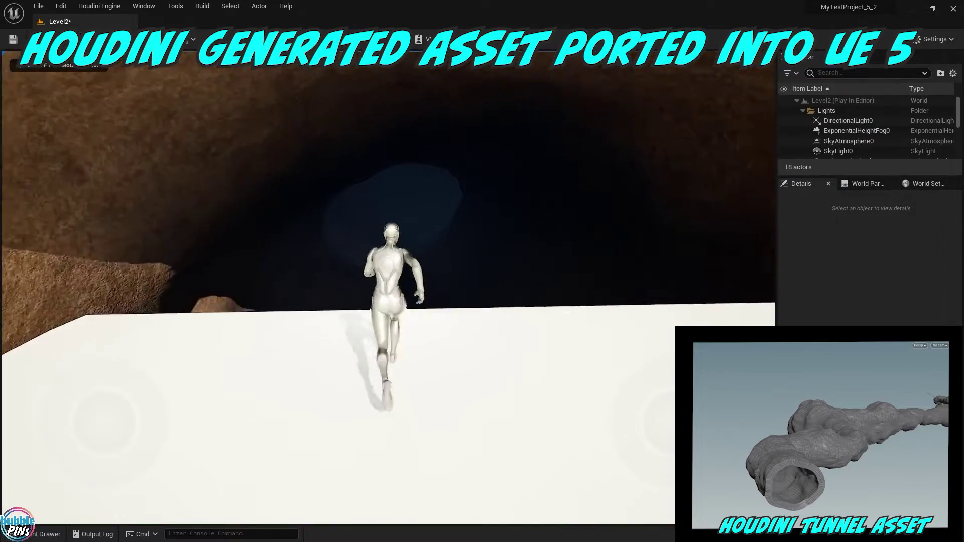
key(w)
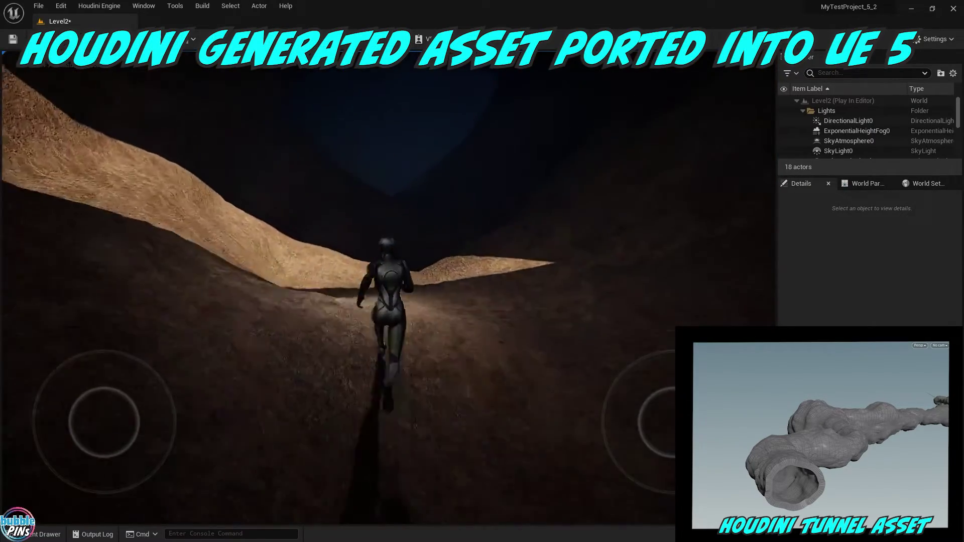
key(w)
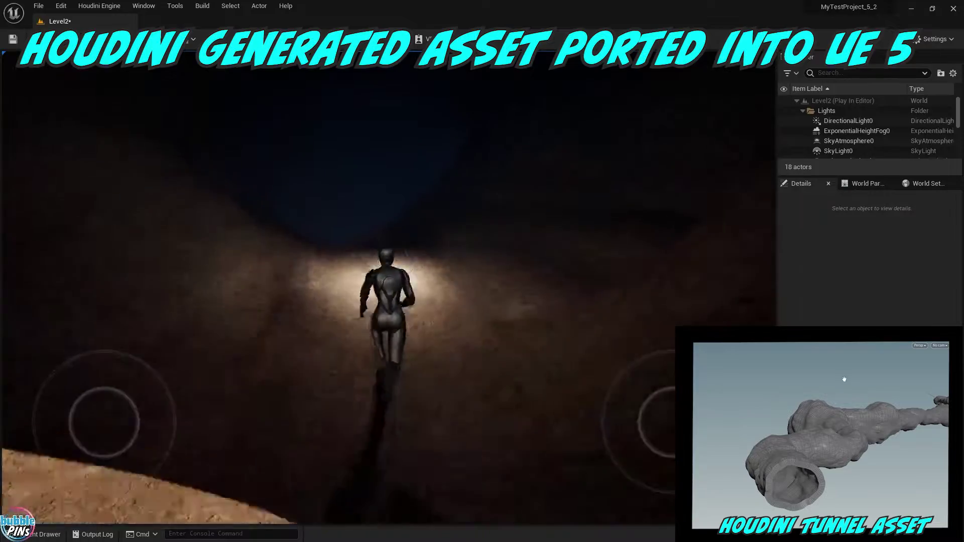
key(w)
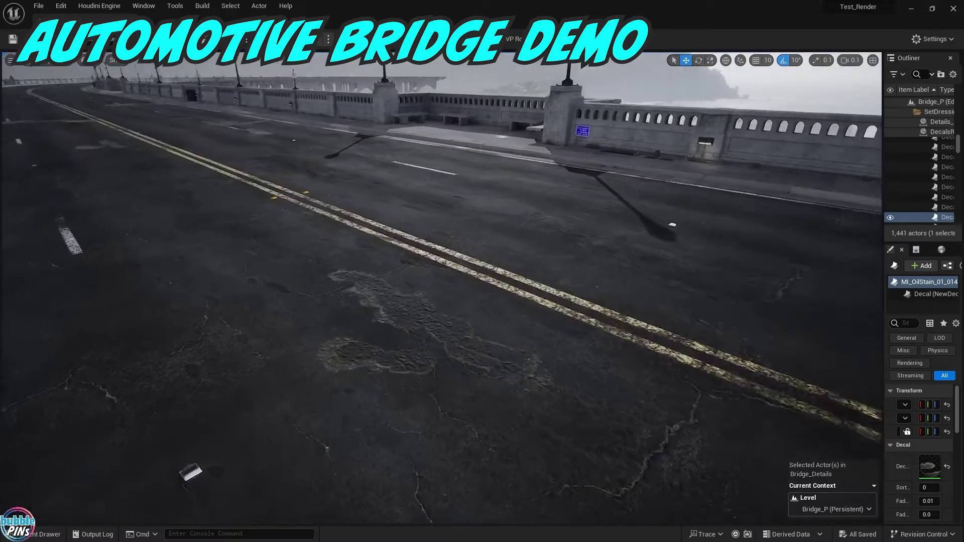
Select a decal on the bridge road in the viewport.
click(415, 320)
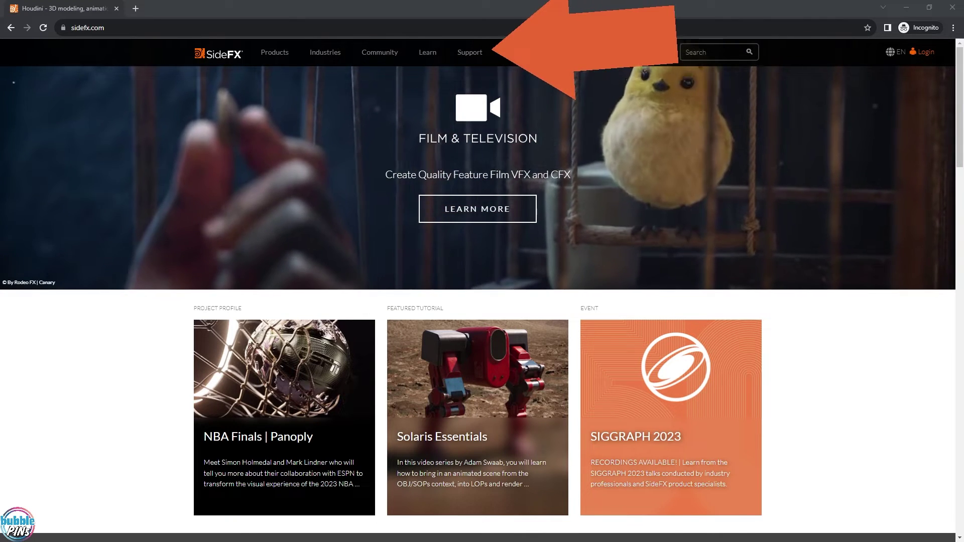
Go to the Changelog / Journal page from the Support menu.
mouse_move(482, 59)
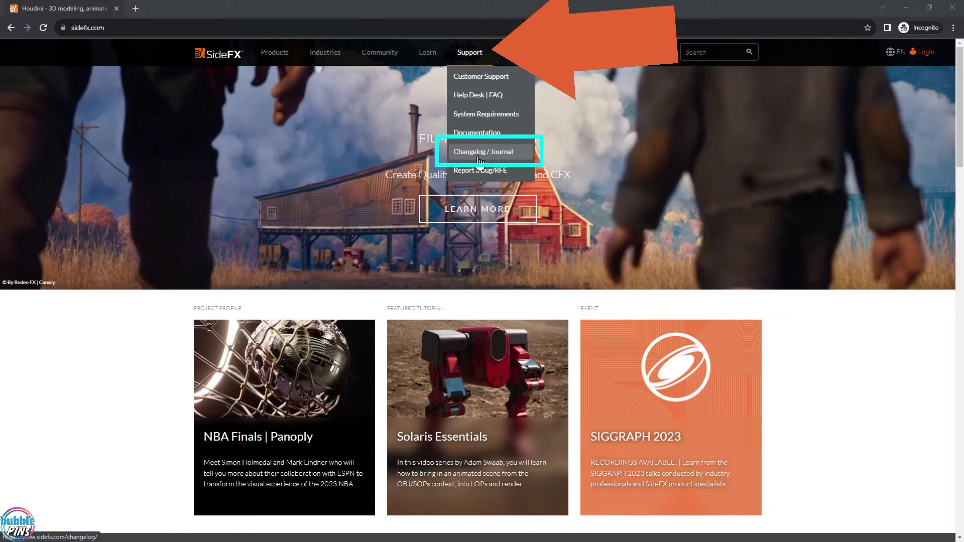
click(479, 153)
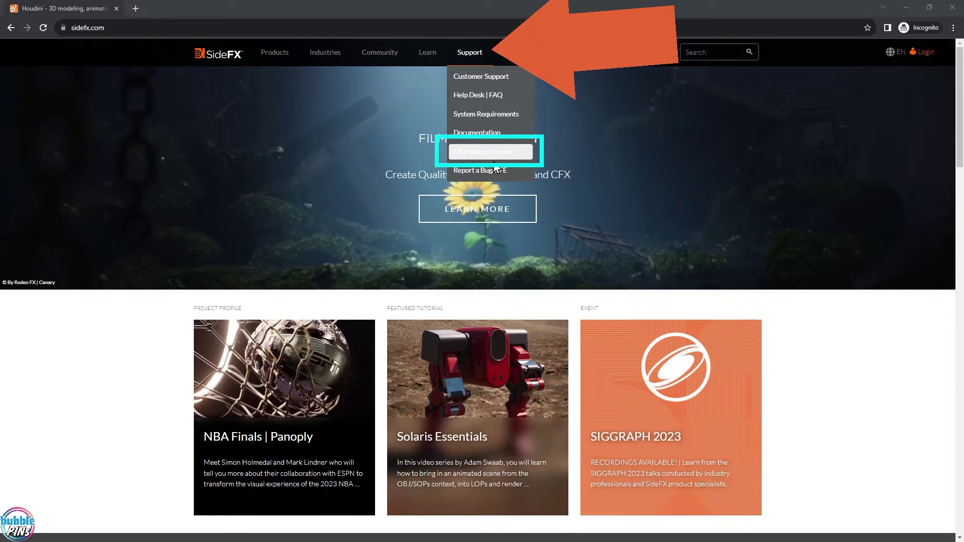
click(479, 152)
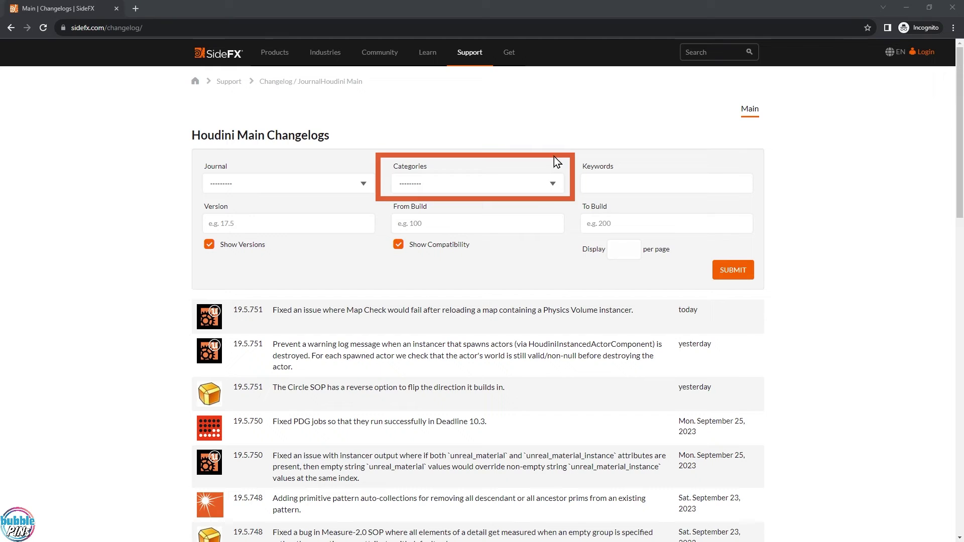
Filter the changelogs to the Houdini for Unreal plug-in category and submit.
click(535, 191)
scroll(504, 251, down, 5)
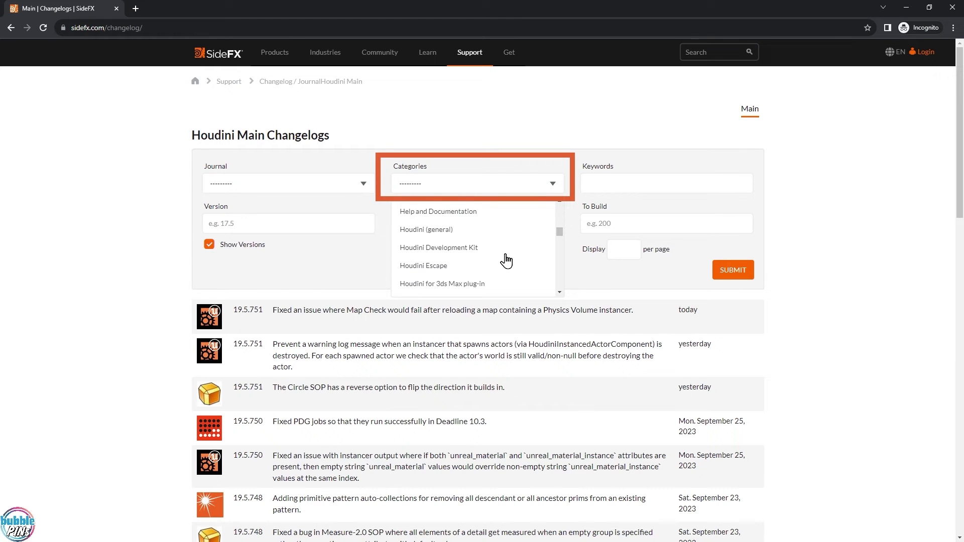
scroll(505, 259, down, 2)
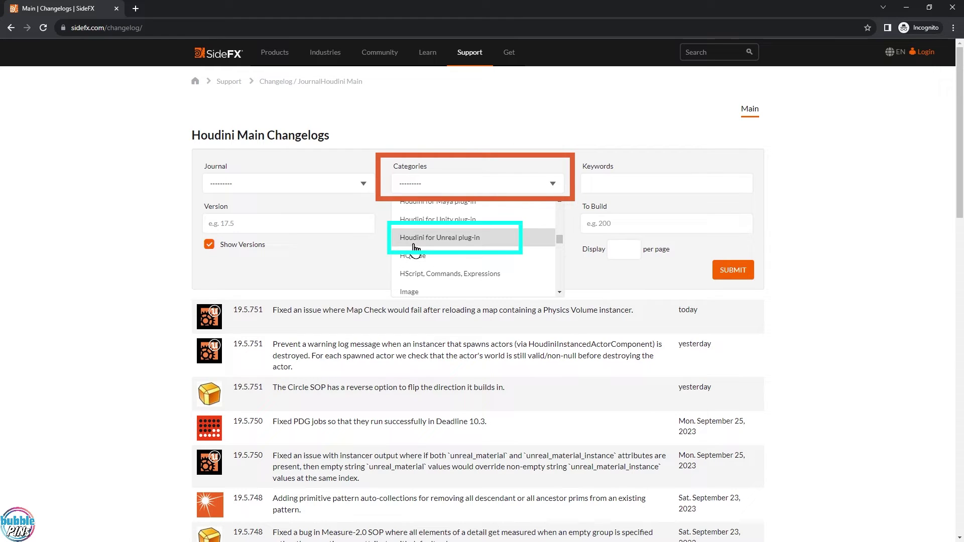
click(465, 237)
click(733, 269)
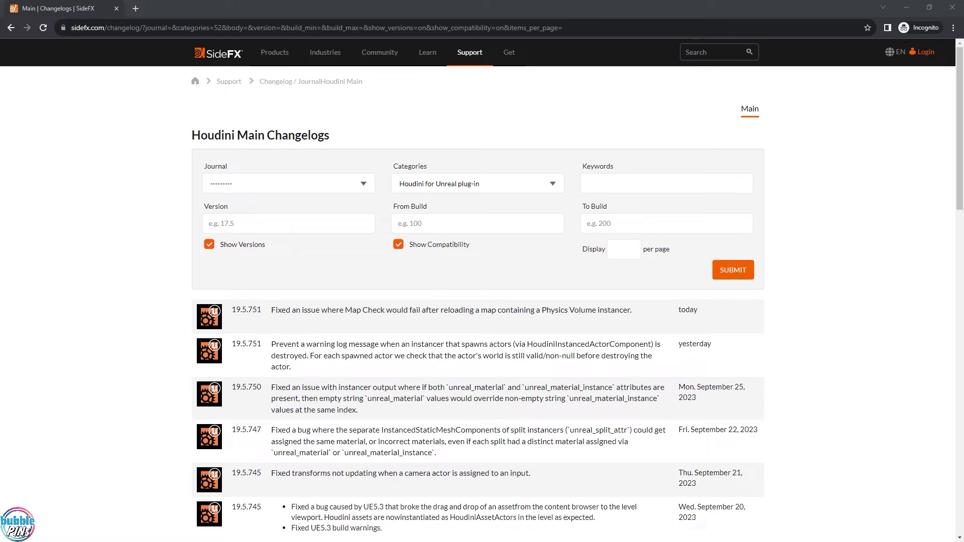
Search the page for '5.3' and highlight the 19.5.737 entry adding UE 5.3 support.
scroll(883, 340, down, 1)
key(ctrl+f)
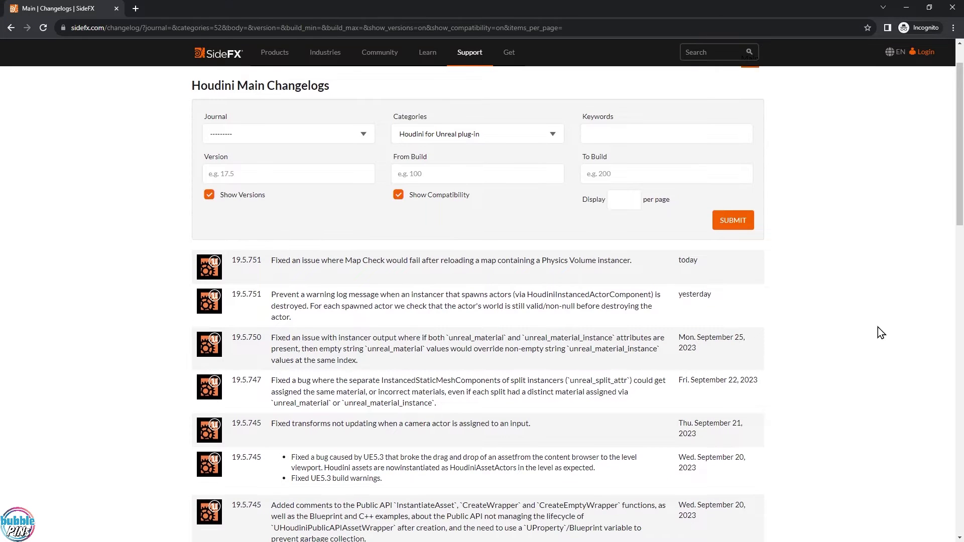
scroll(881, 333, up, 1)
text(5.3)
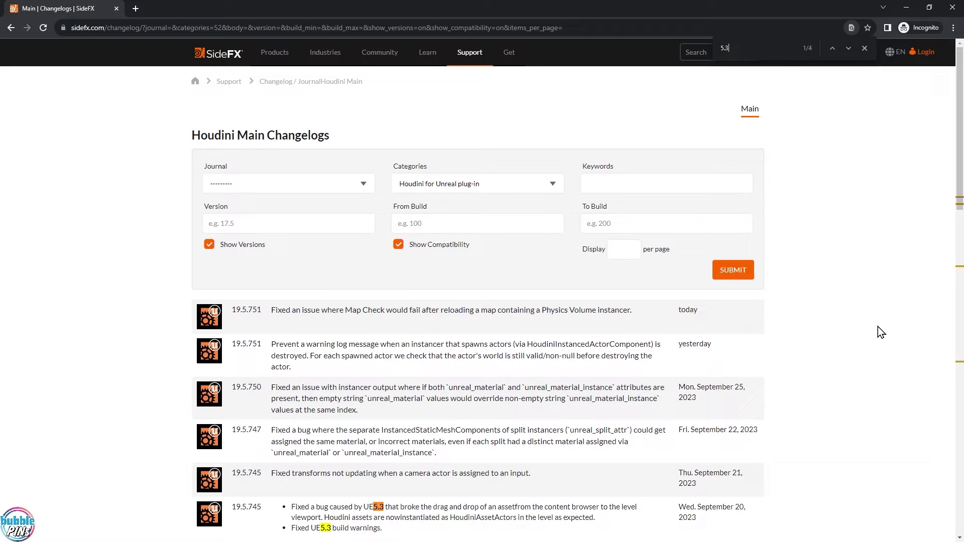
scroll(345, 409, down, 4)
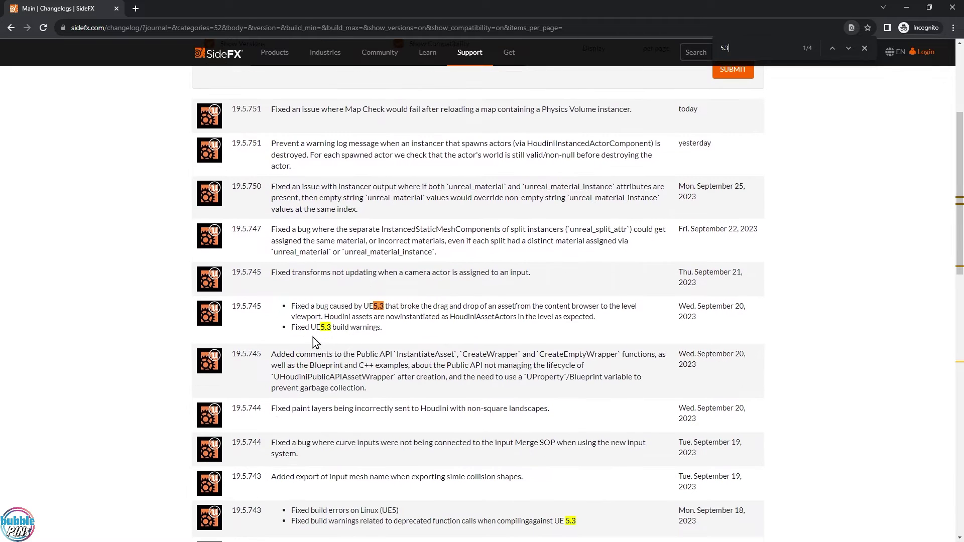
scroll(352, 333, down, 5)
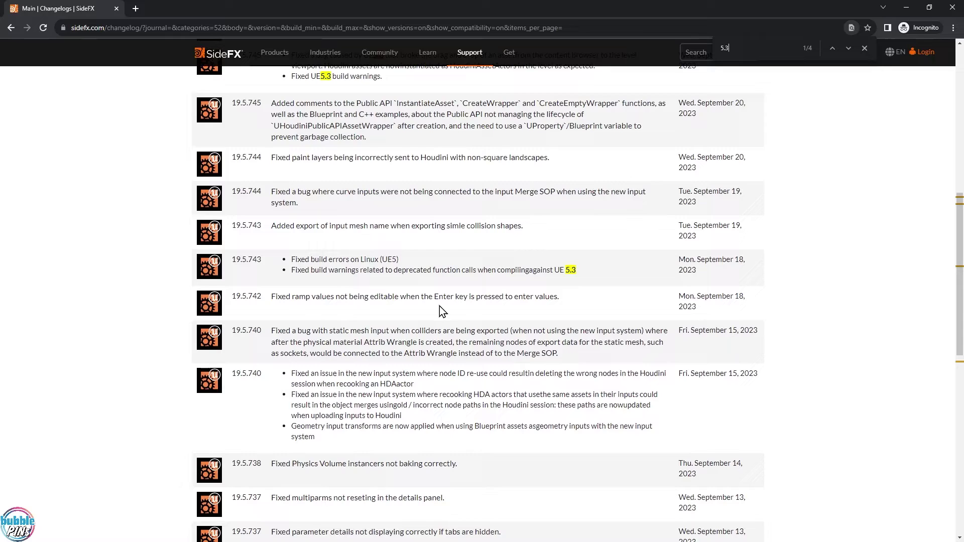
scroll(439, 304, down, 5)
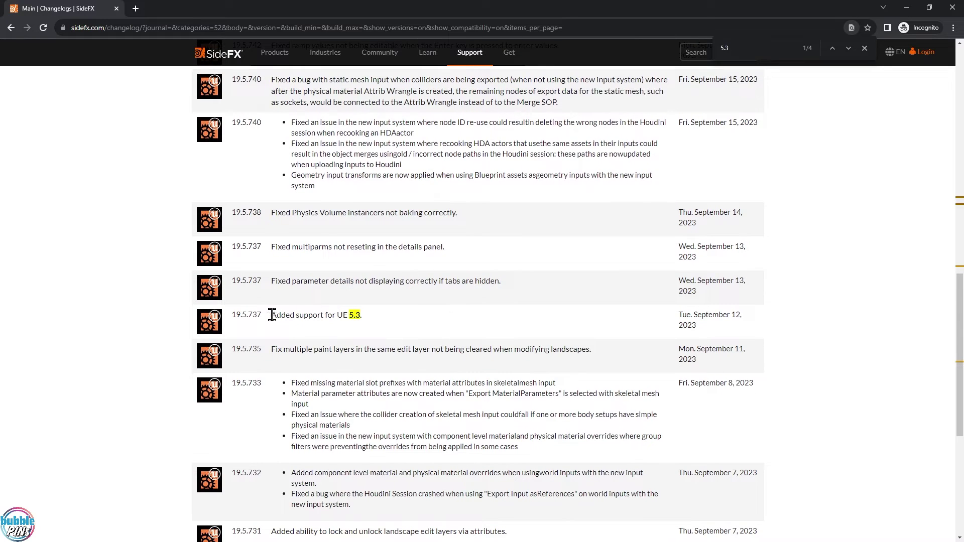
drag(231, 315, 362, 316)
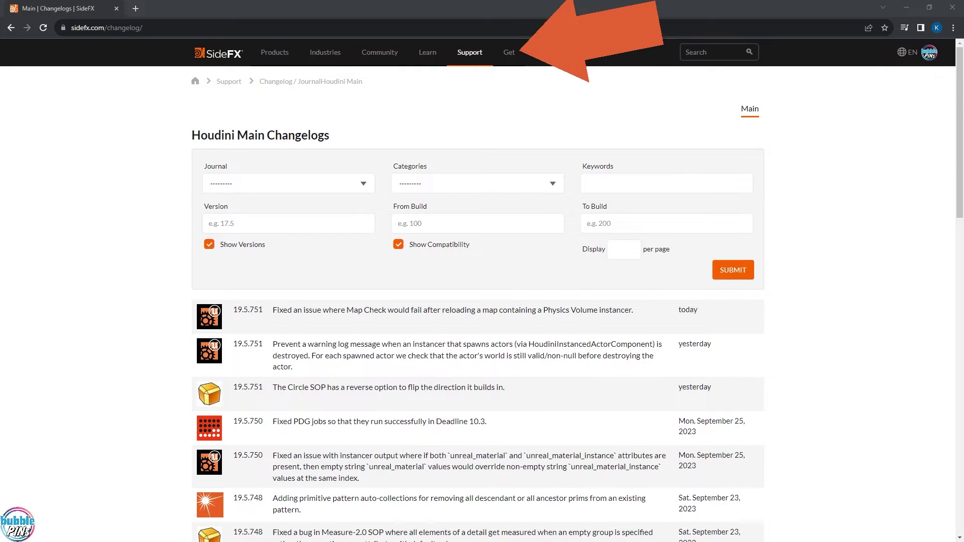
Open the Houdini Download page.
mouse_move(503, 53)
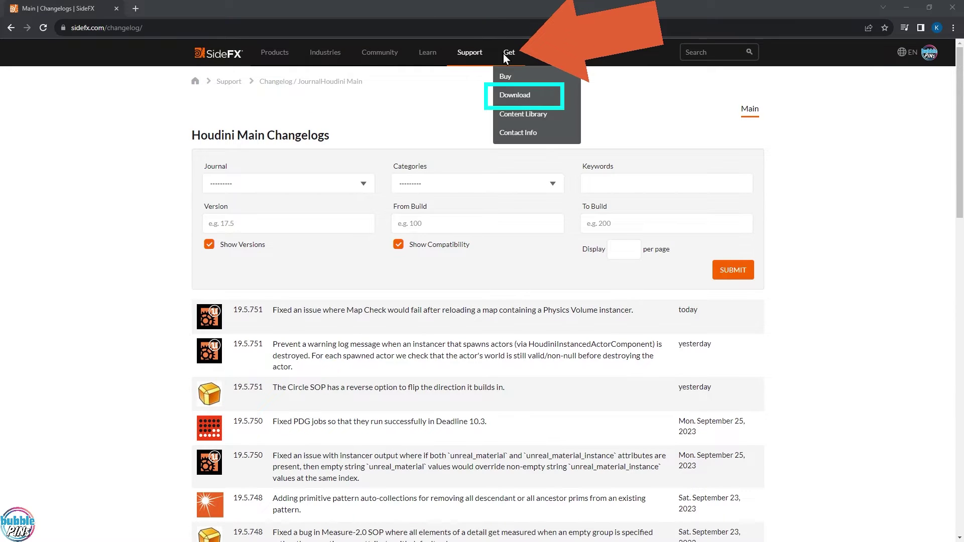
click(527, 100)
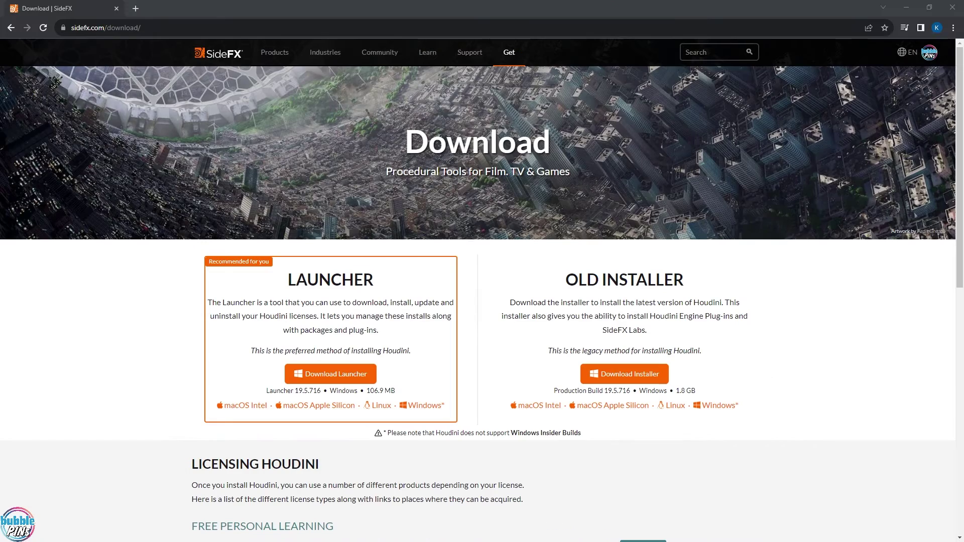
ctrl+scroll(803, 354, up, 2)
ctrl+scroll(806, 347, up, 2)
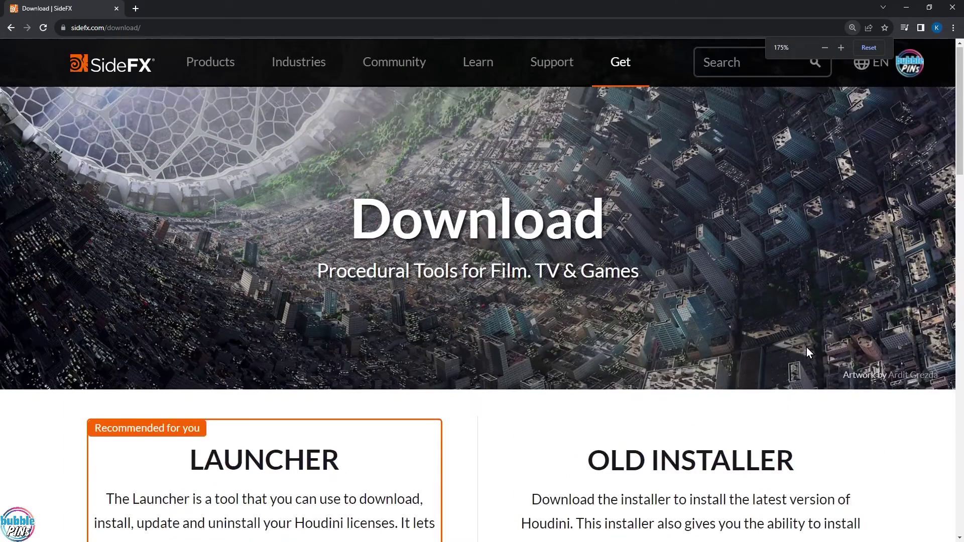
scroll(811, 344, down, 5)
scroll(811, 343, up, 2)
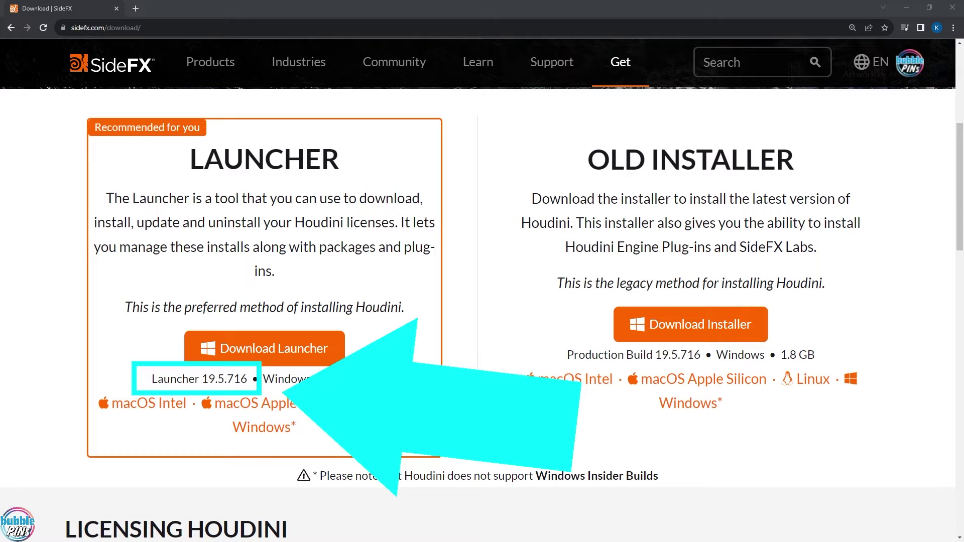
Scroll down to the Production Builds and Daily Builds section.
ctrl+scroll(827, 325, down, 4)
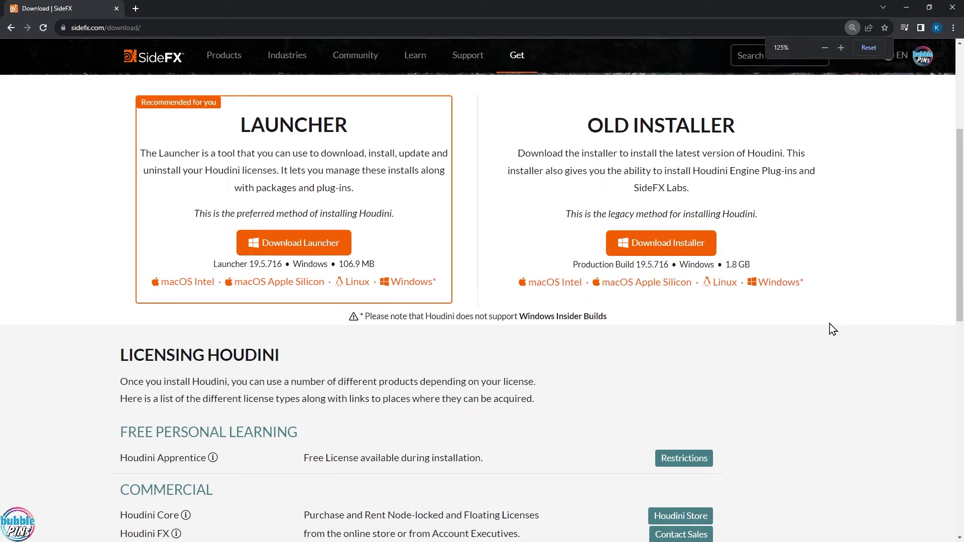
ctrl+scroll(829, 323, up, 1)
ctrl+scroll(829, 329, down, 1)
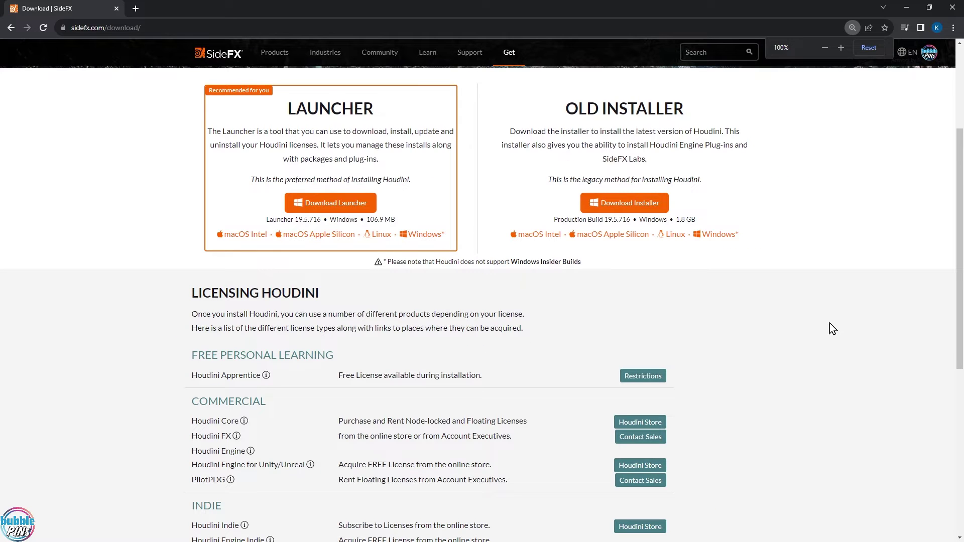
scroll(836, 314, down, 5)
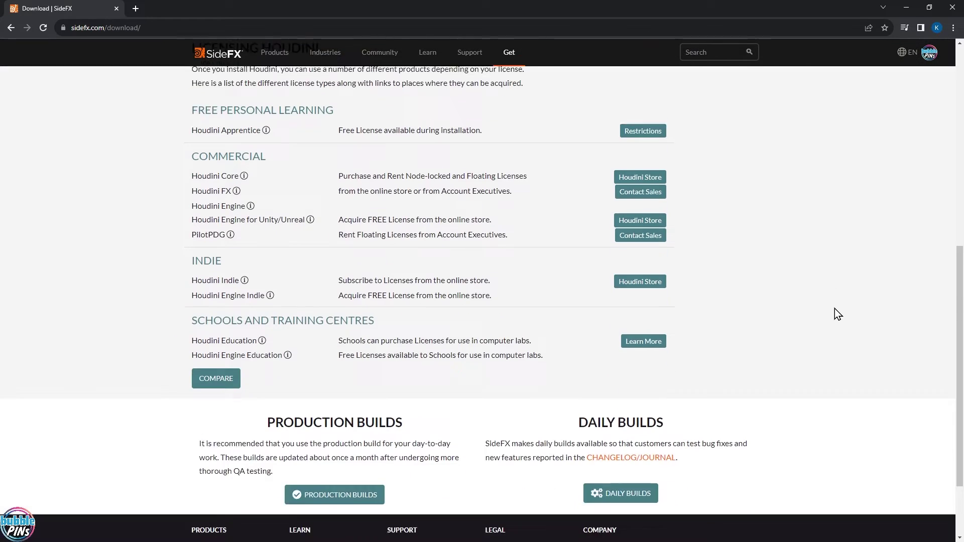
scroll(833, 313, up, 1)
scroll(835, 314, down, 3)
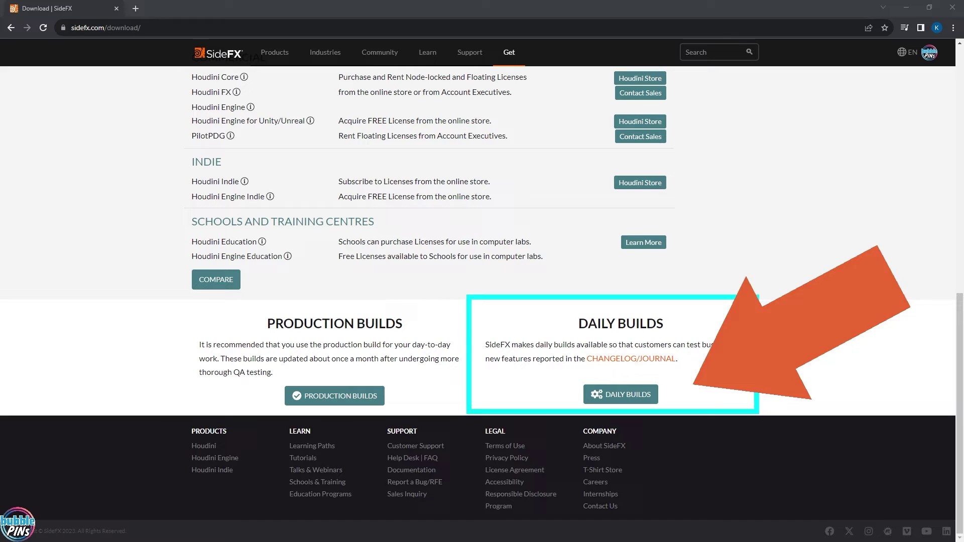
Open Daily Builds and filter to only Daily Builds, with Python 3 turned off.
click(619, 394)
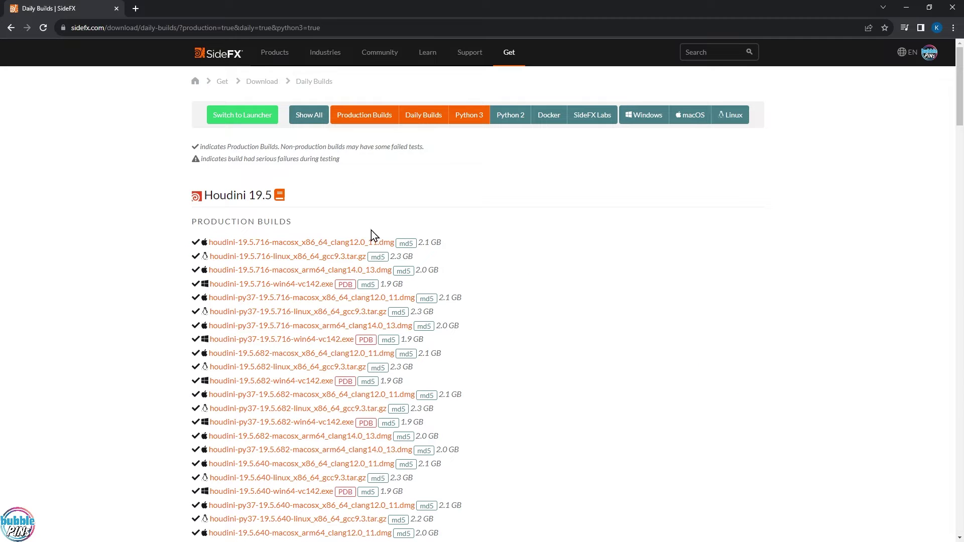
click(425, 120)
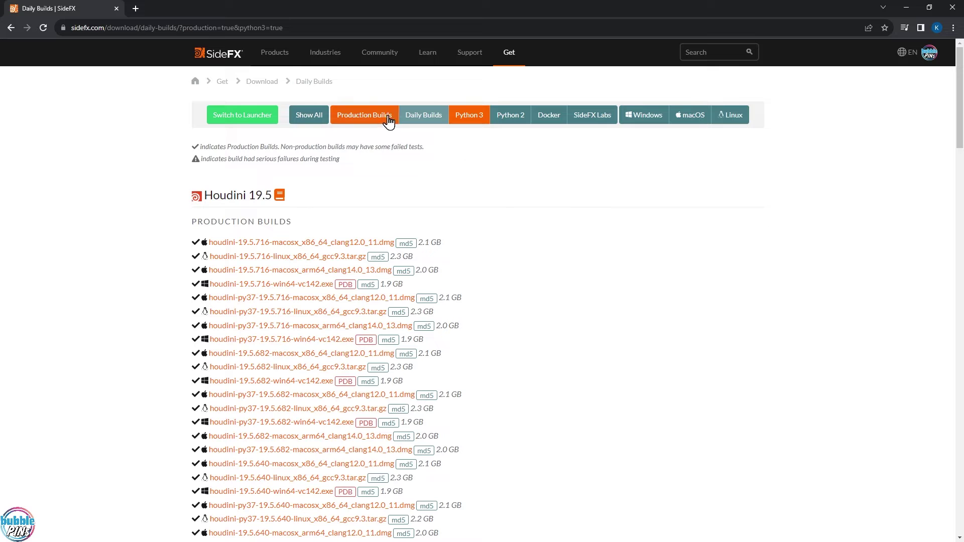
click(429, 121)
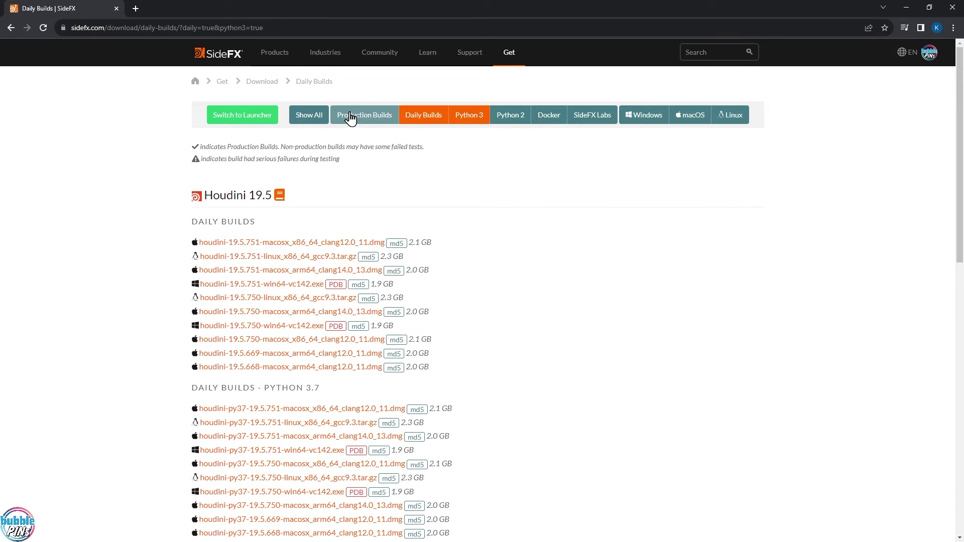
click(470, 120)
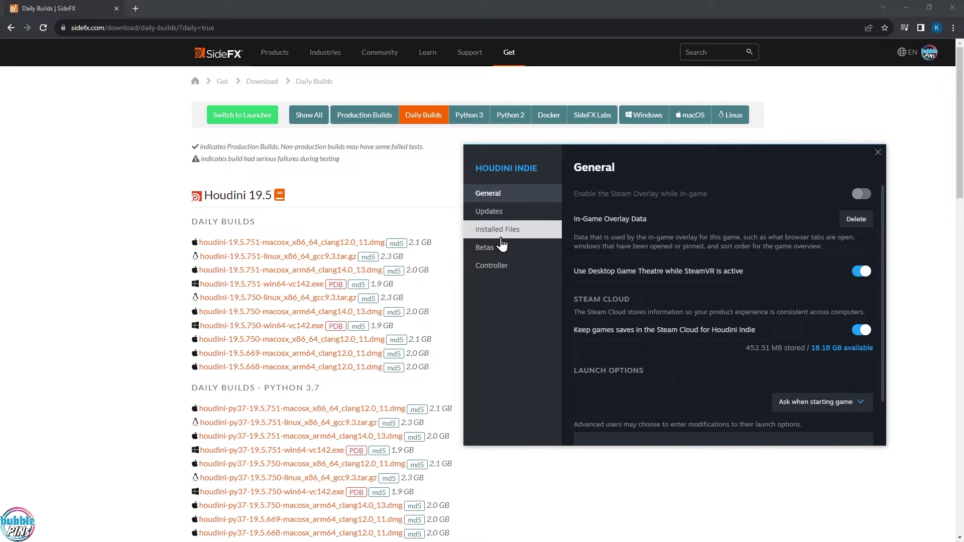
Confirm Houdini Indie's beta participation is daily_19.5, then close its properties window.
click(486, 248)
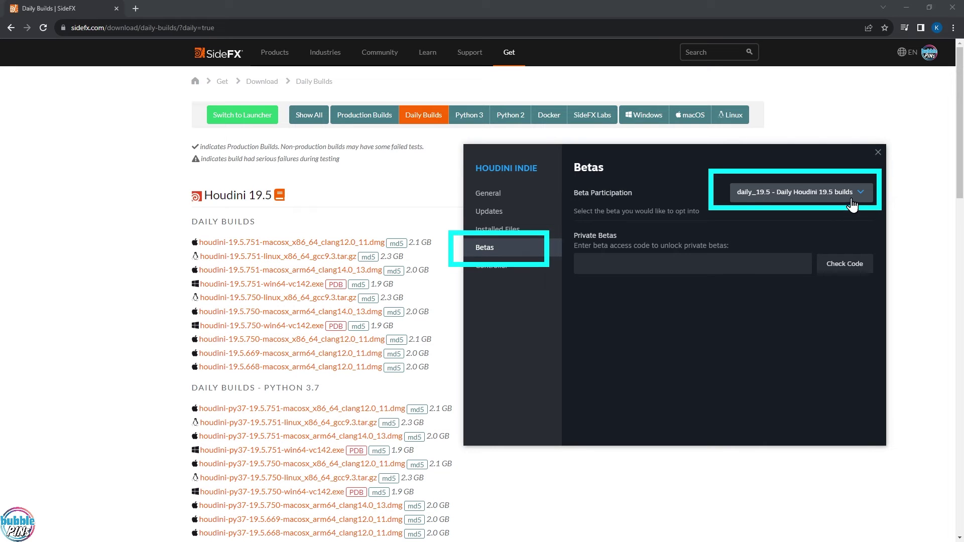
click(827, 198)
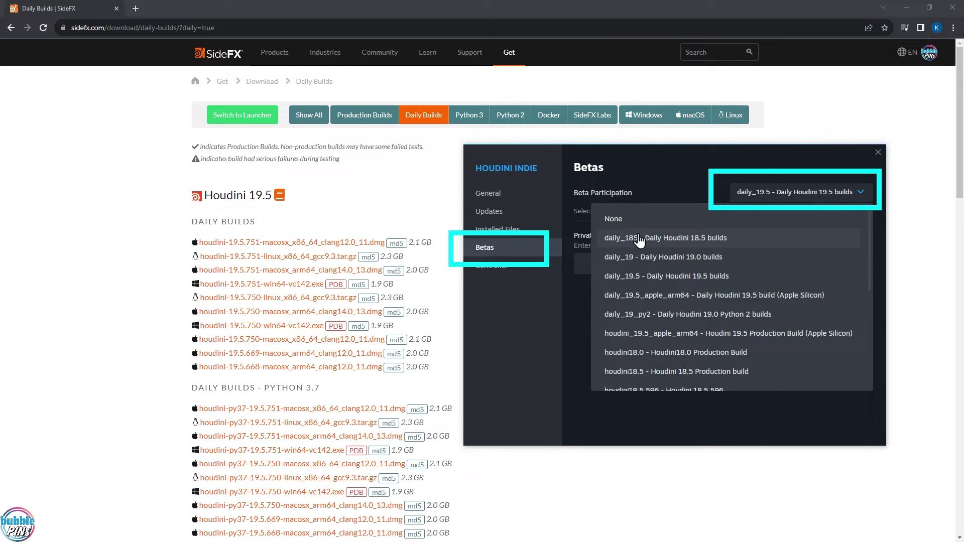
scroll(699, 283, down, 3)
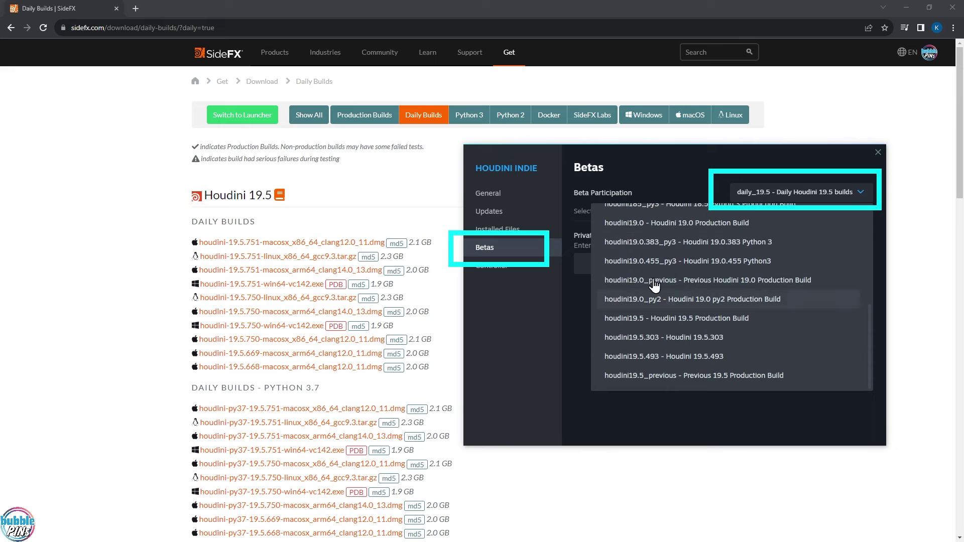
scroll(699, 320, up, 3)
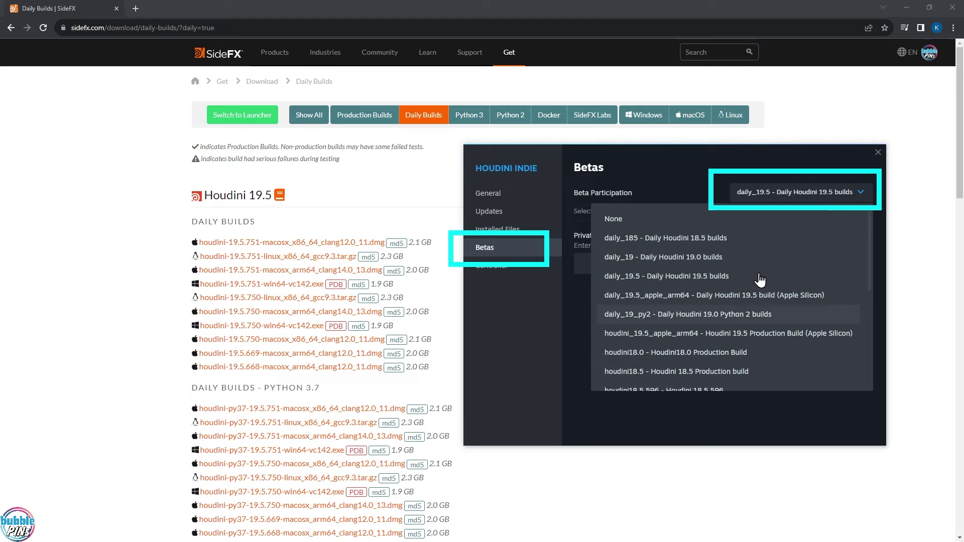
click(854, 275)
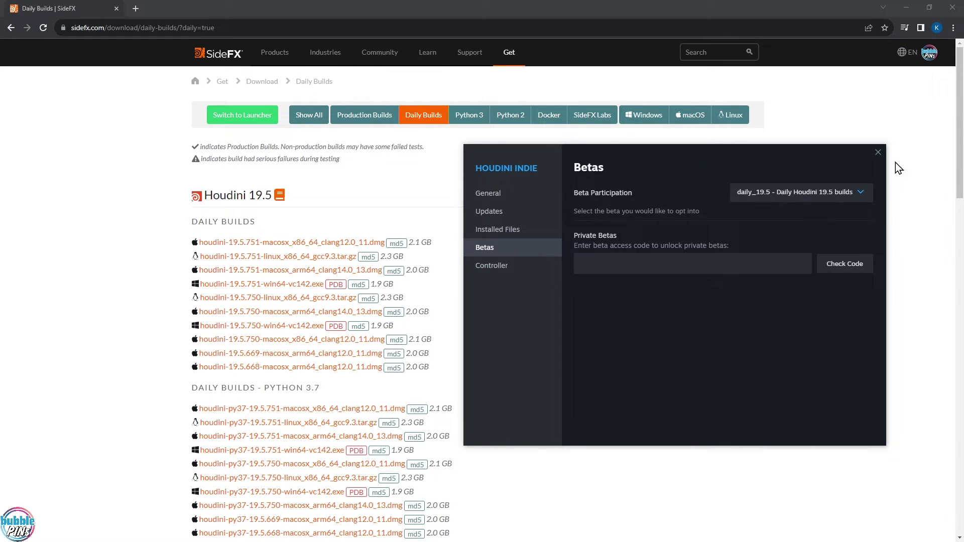
click(876, 153)
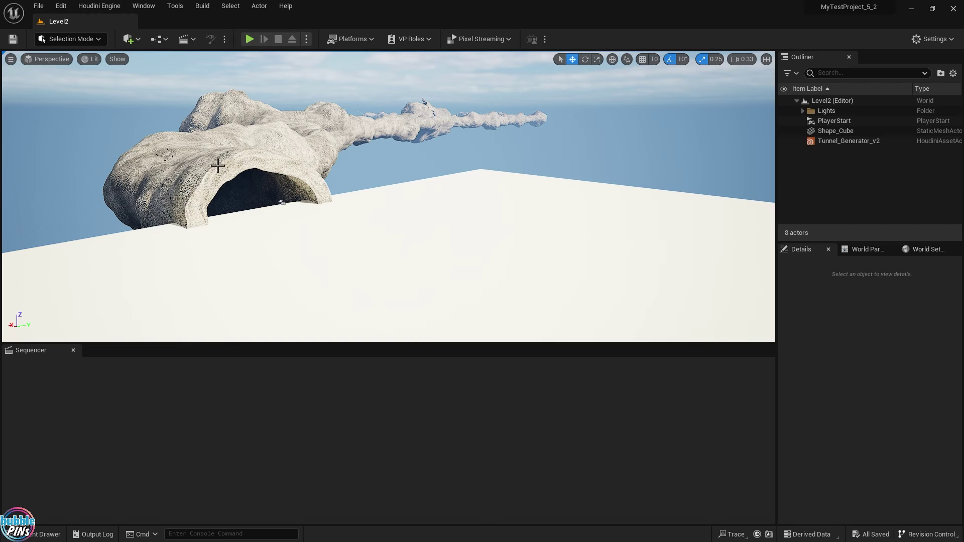
click(221, 163)
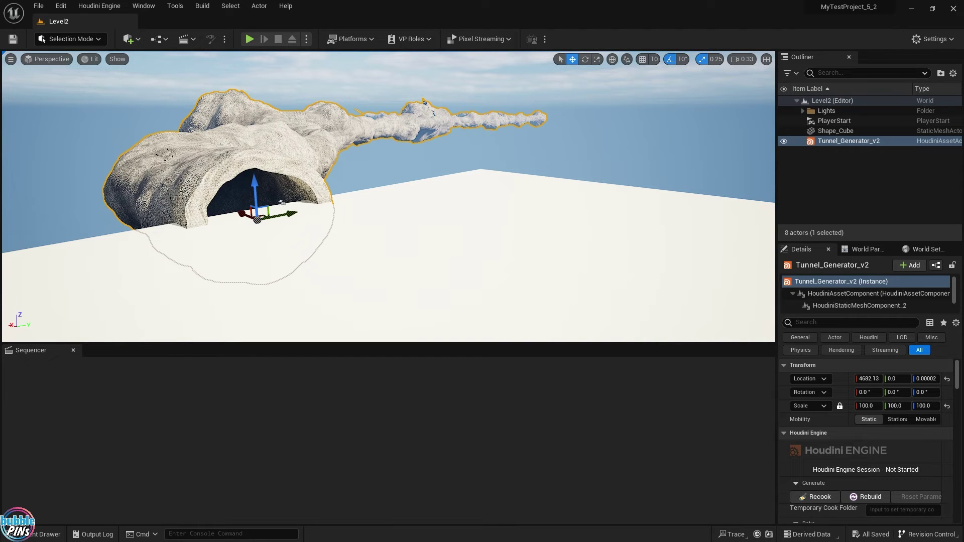
click(411, 177)
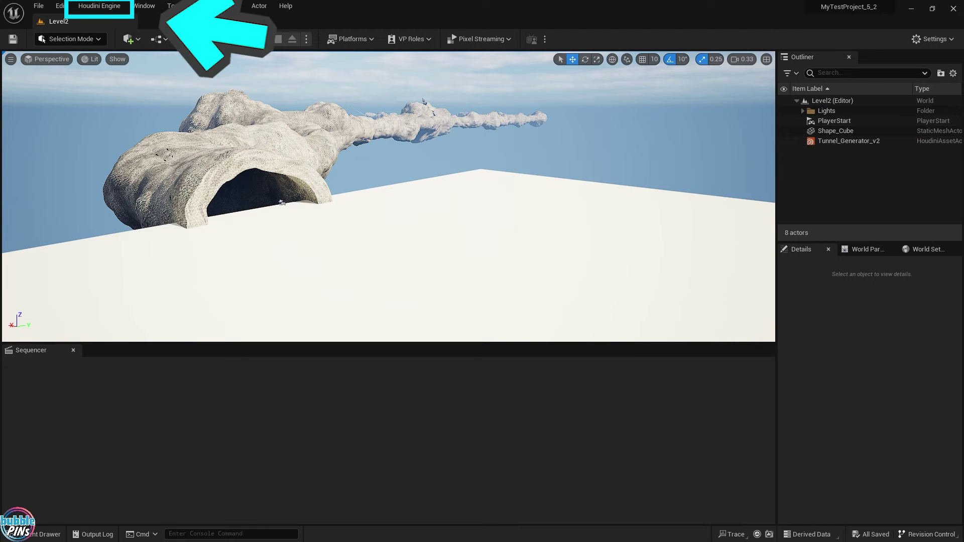
click(96, 7)
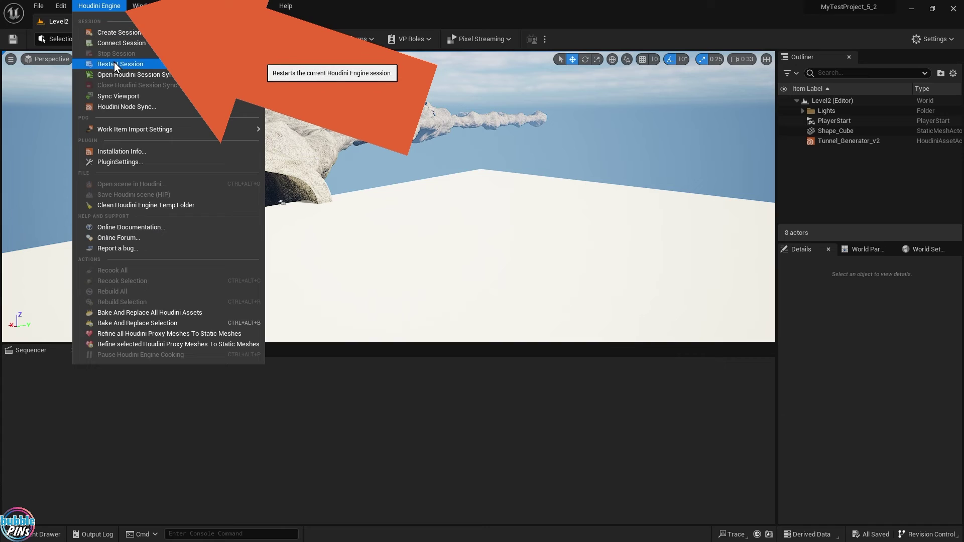
click(117, 43)
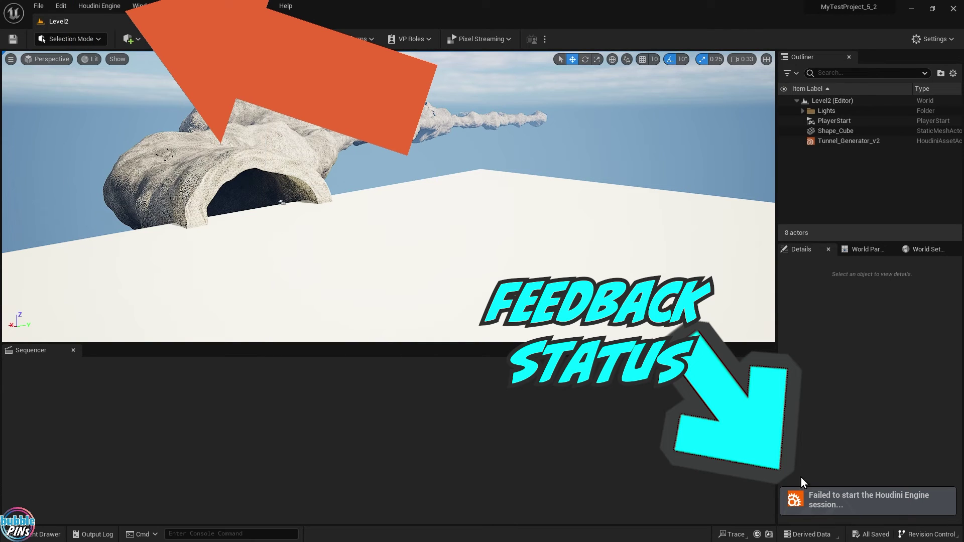
click(114, 6)
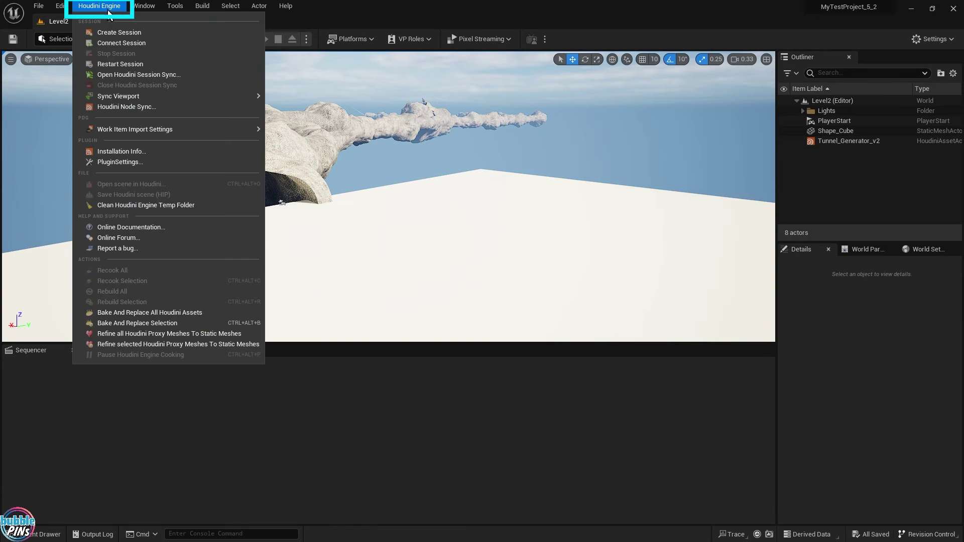
click(113, 43)
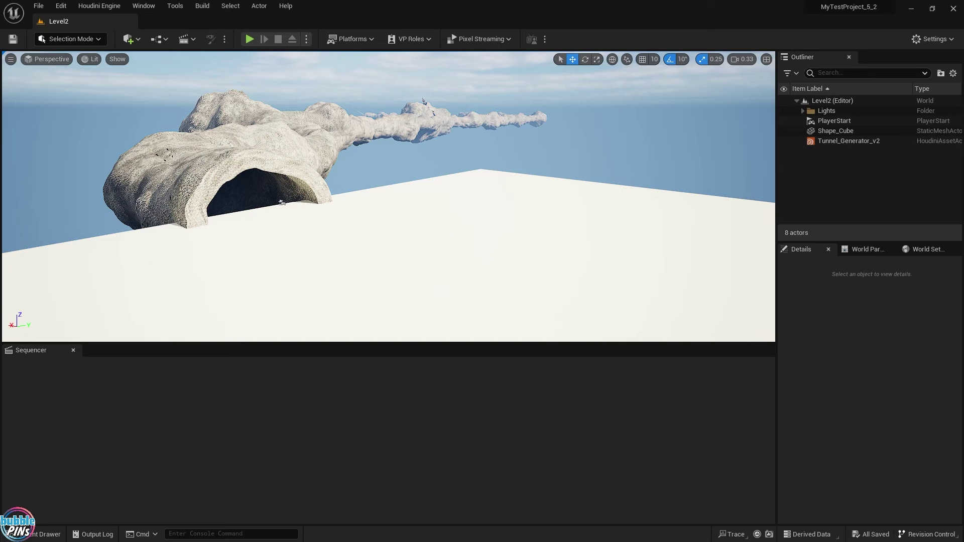
Choose the Houdini Engine Server (Named Pipe) option and launch Houdini Indie.
click(634, 234)
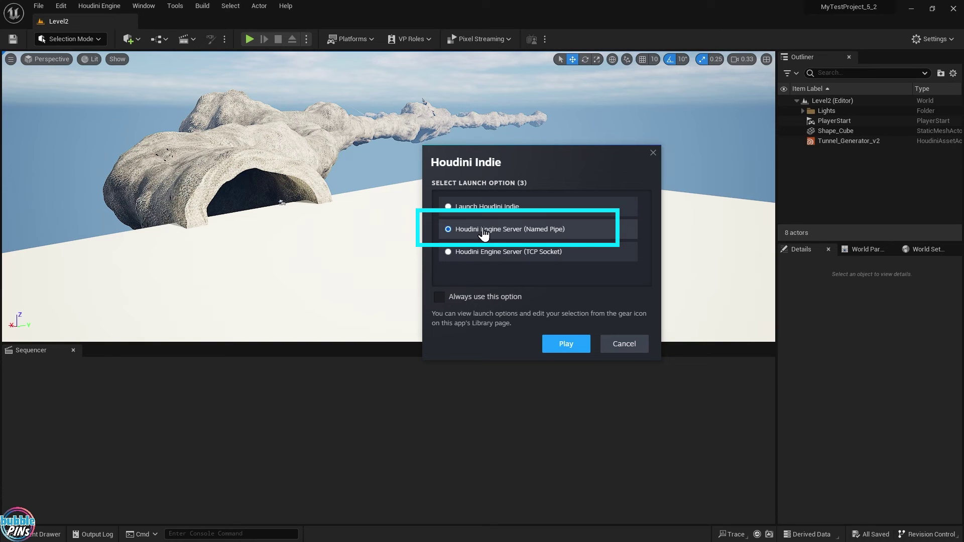
click(562, 344)
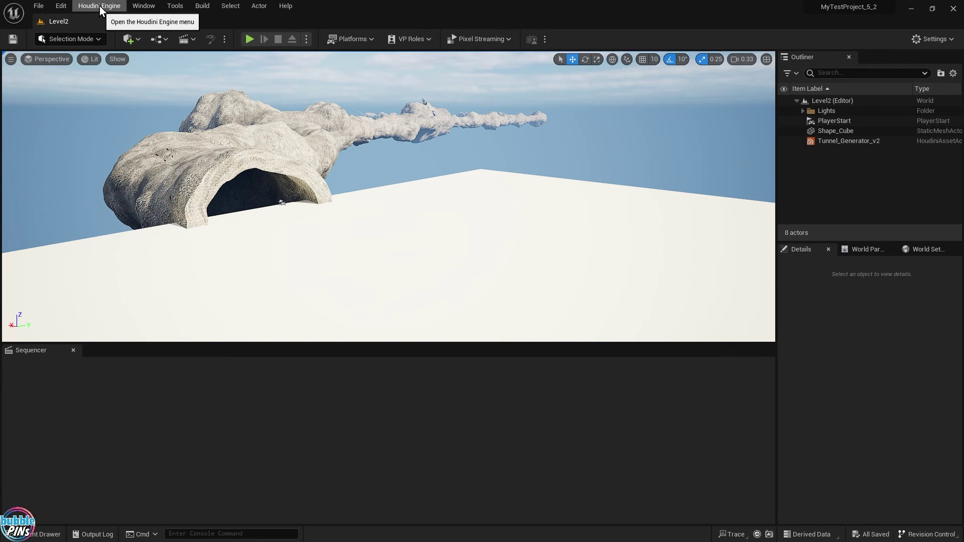
Stop the running Houdini Engine session, then restart it and confirm launching Houdini.
click(99, 6)
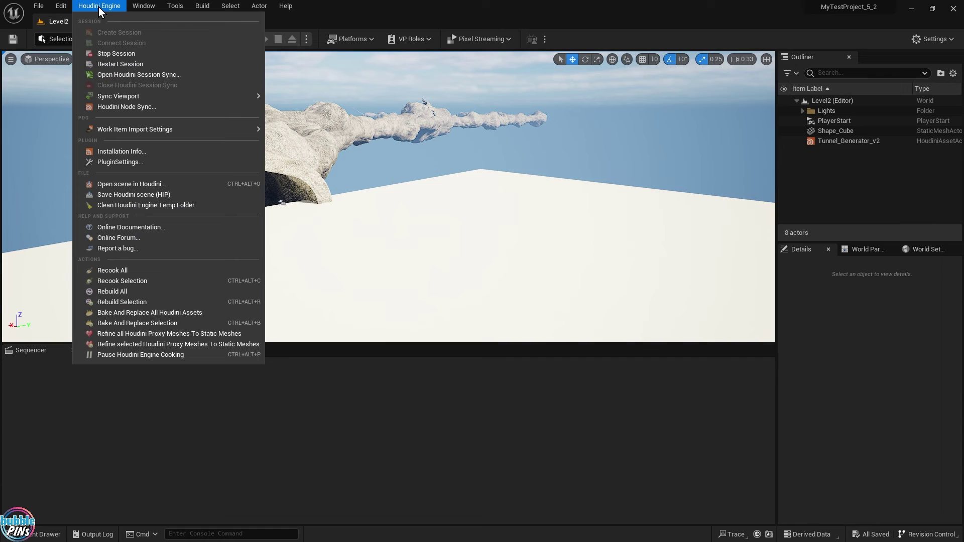
click(103, 53)
click(99, 6)
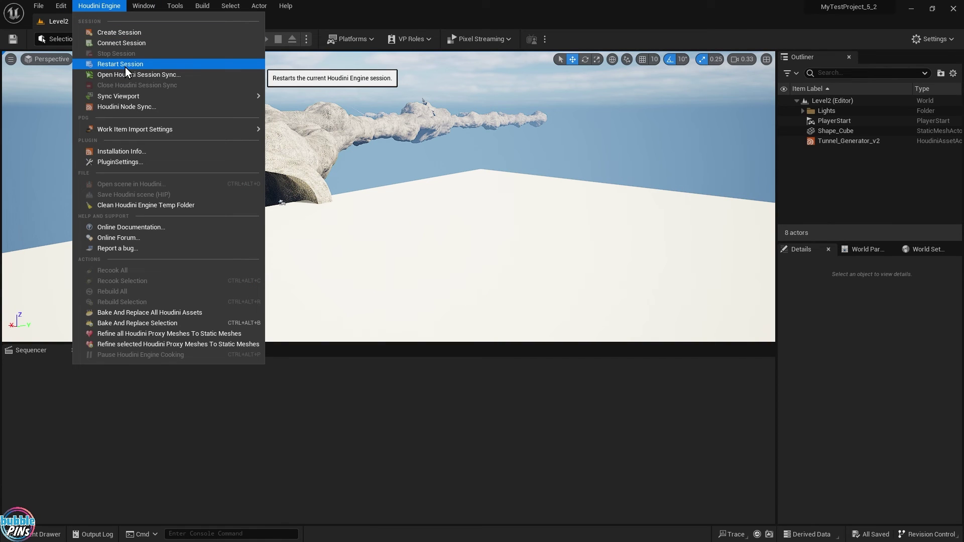
click(125, 66)
click(560, 341)
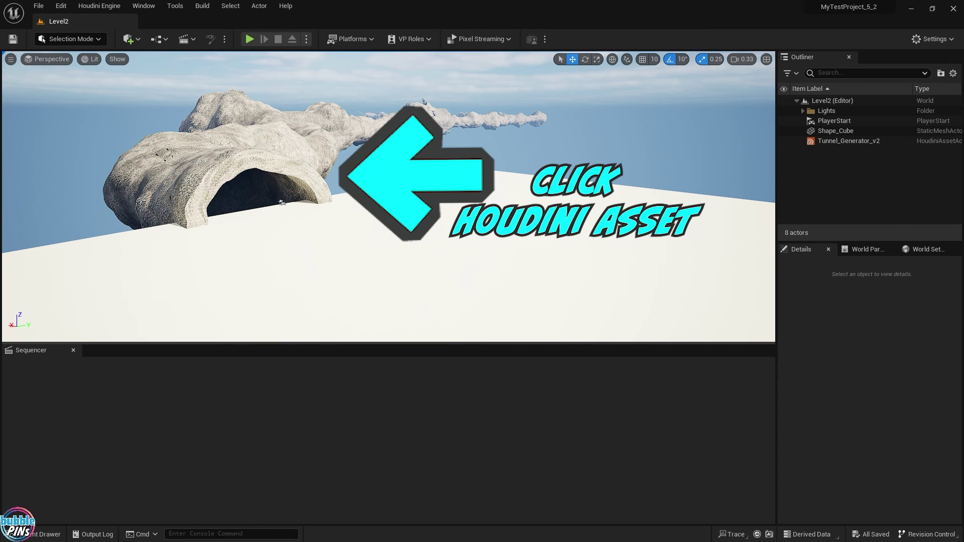
Select the Tunnel_Generator_v2 rock and inspect its instance entry to confirm Session READY.
click(284, 150)
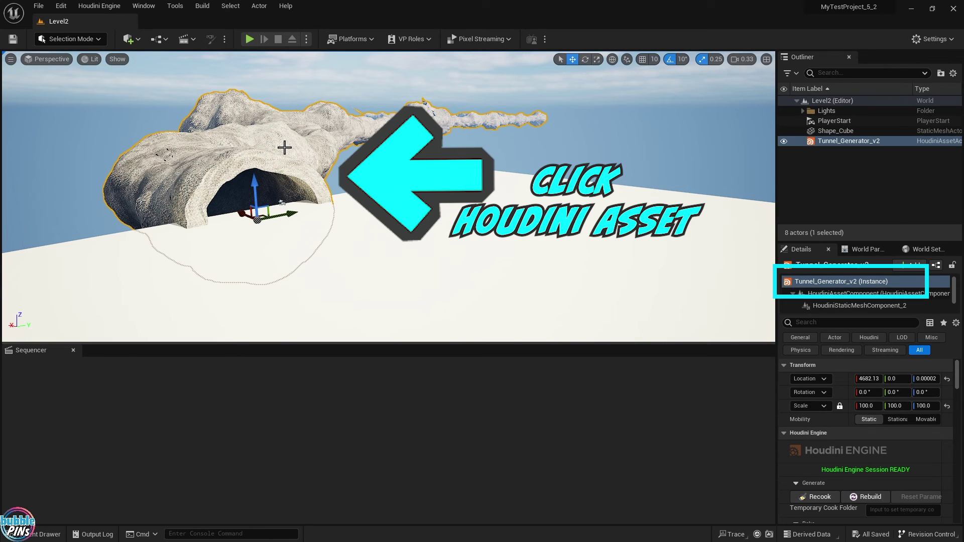
click(836, 283)
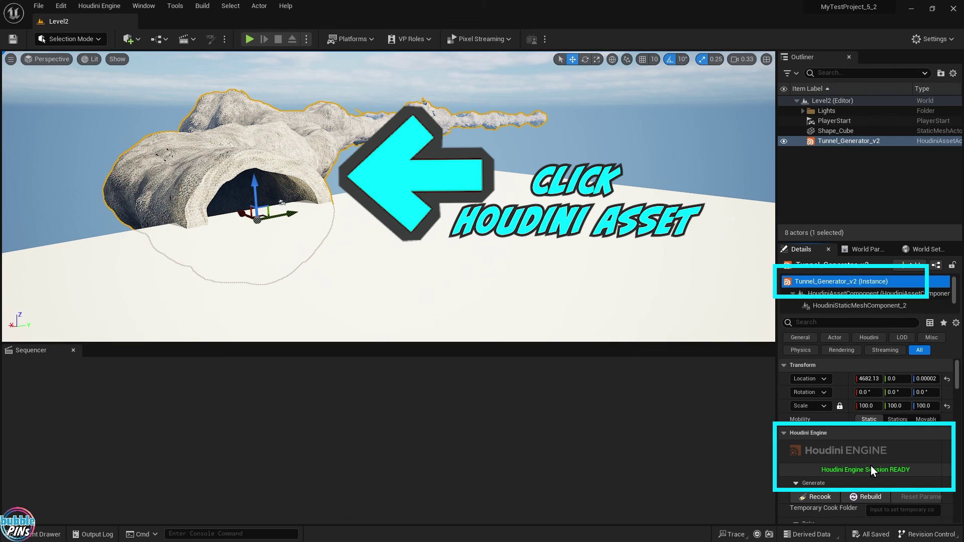